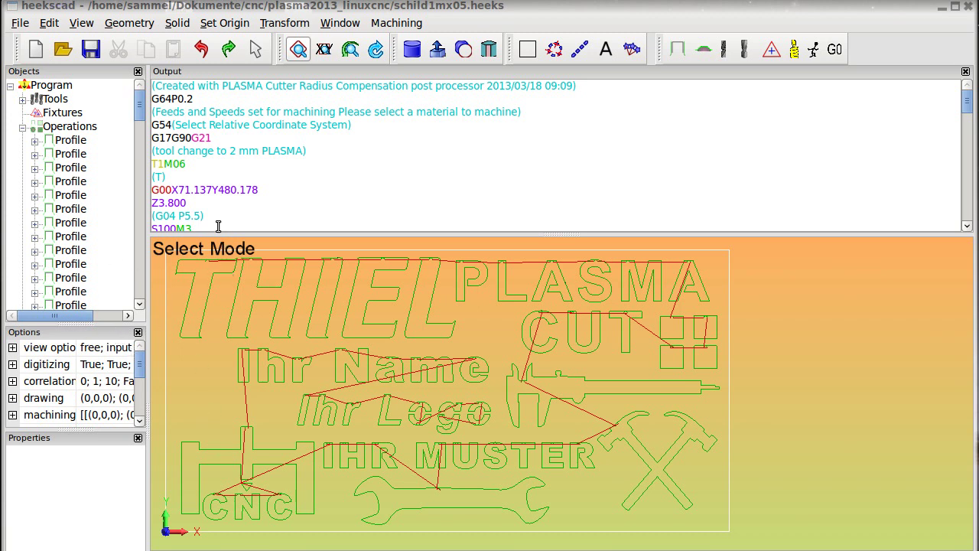
Select the sign's 53 sketches in the Objects tree, from the schlussel wrench sketch to the last
left_click_drag(139, 113, 137, 203)
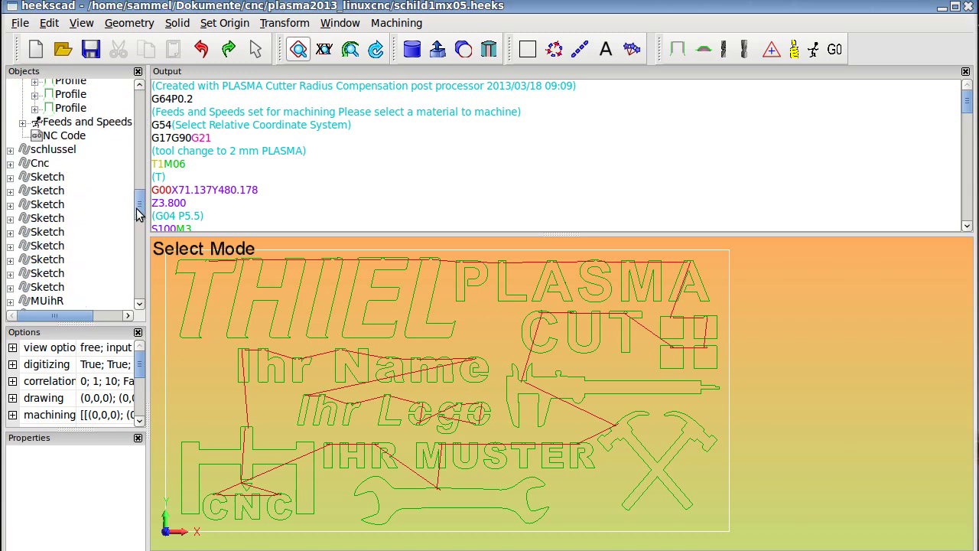
left_click(57, 167)
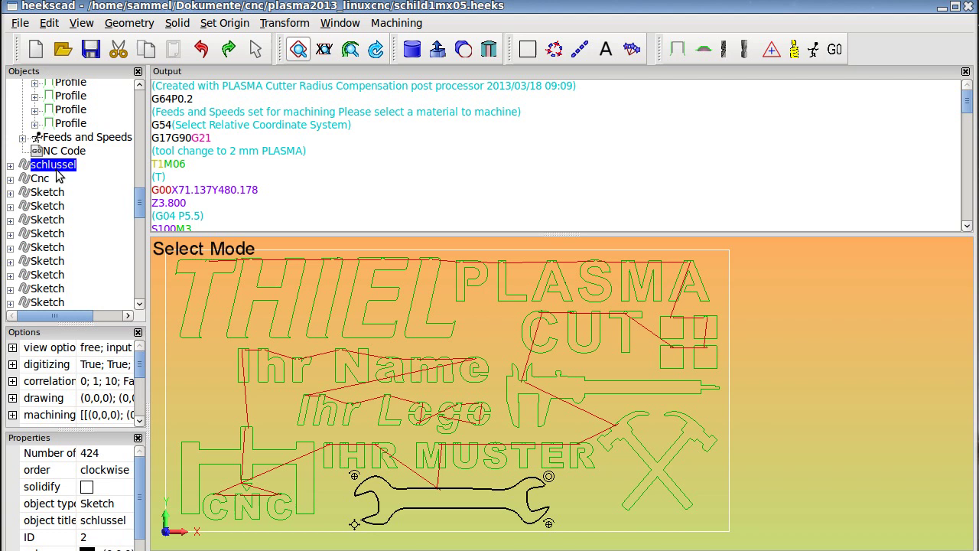
scroll(76, 197, "down", 5)
scroll(85, 239, "down", 5)
scroll(87, 245, "down", 3)
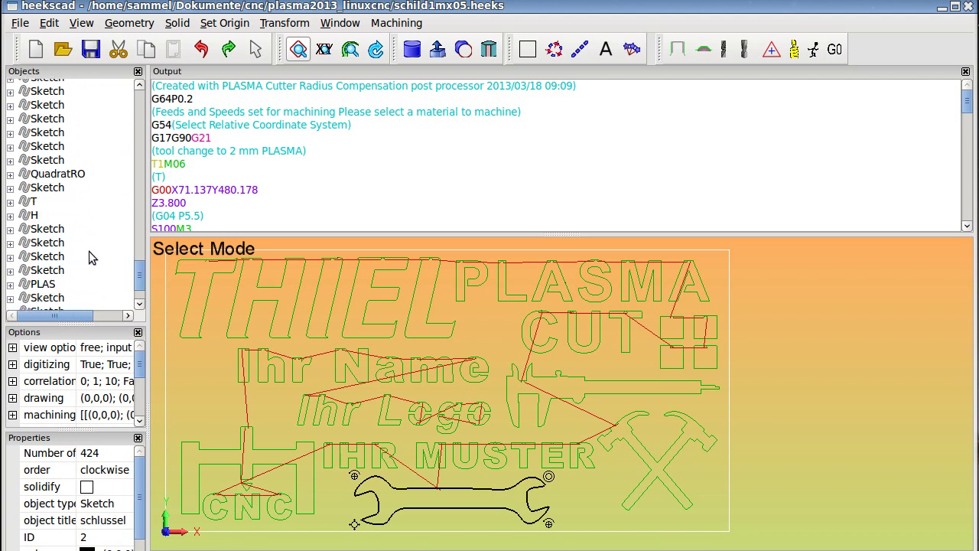
scroll(89, 252, "down", 2)
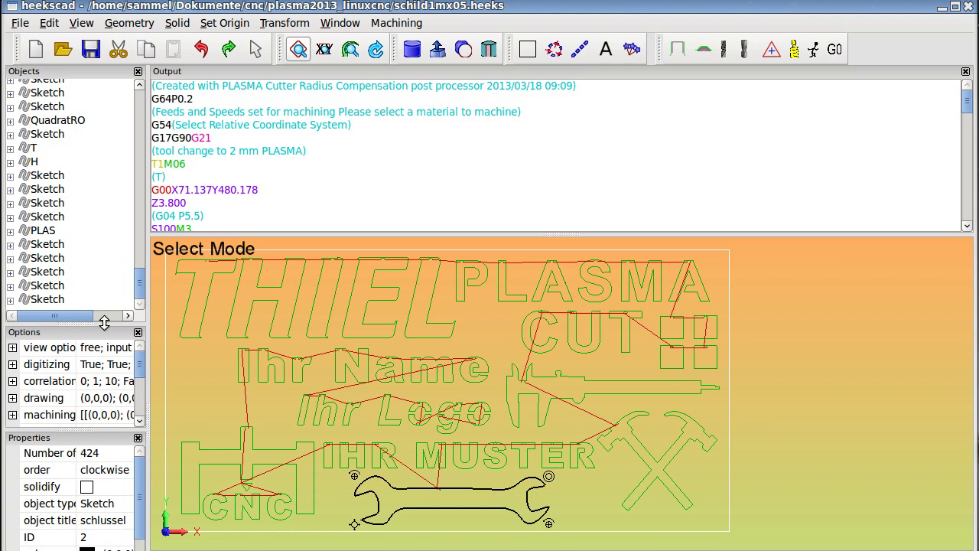
left_click_drag(103, 326, 101, 348)
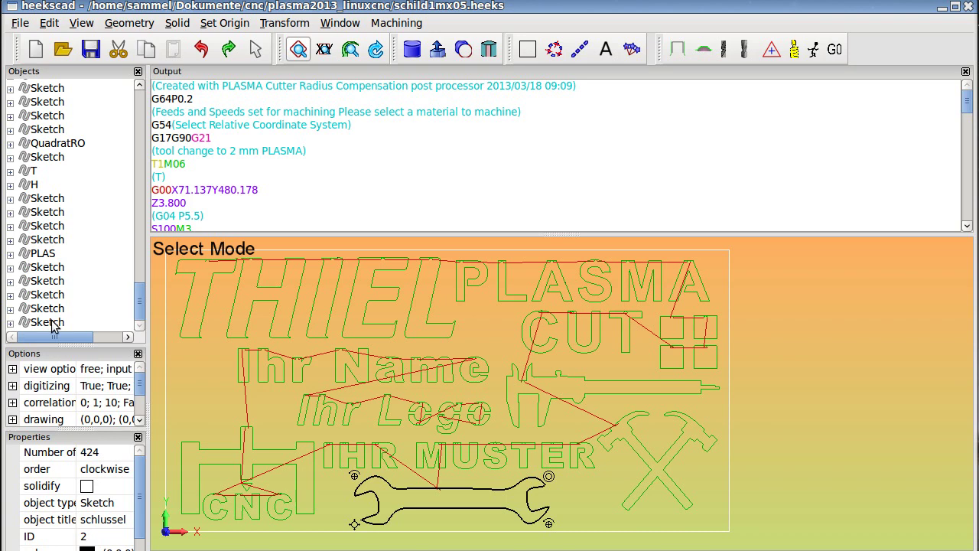
left_click(54, 323, "shift")
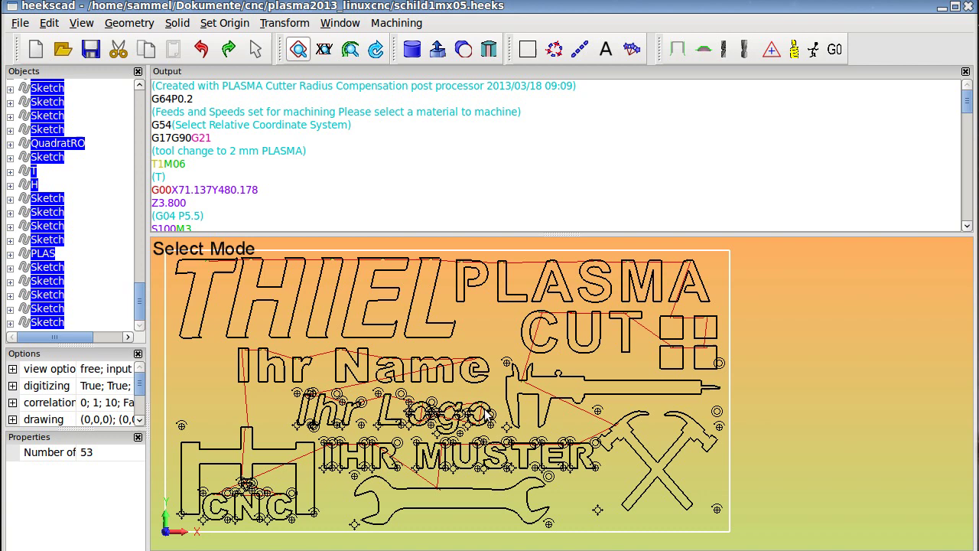
Scale the selected sketches by 0.9 about the origin with Transform > Move Scale
left_click(284, 23)
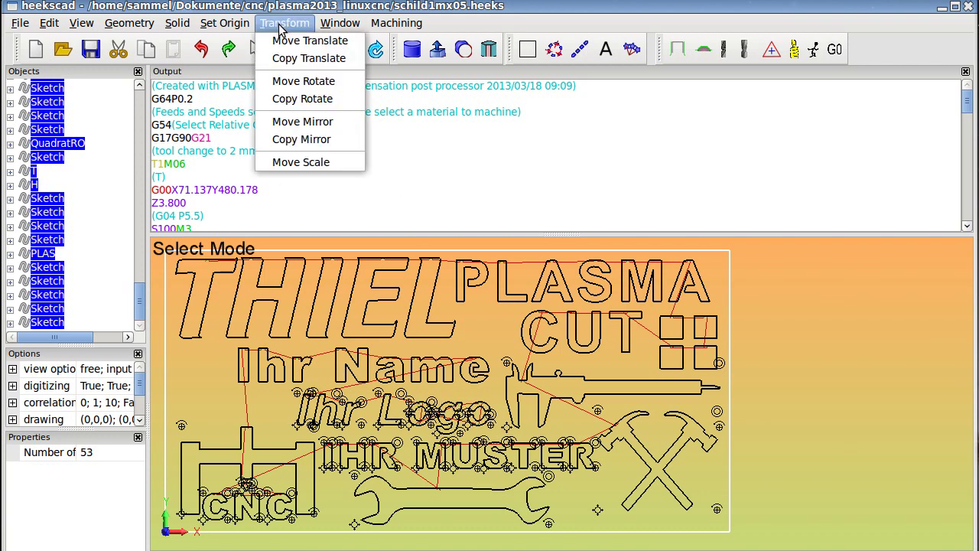
left_click(276, 161)
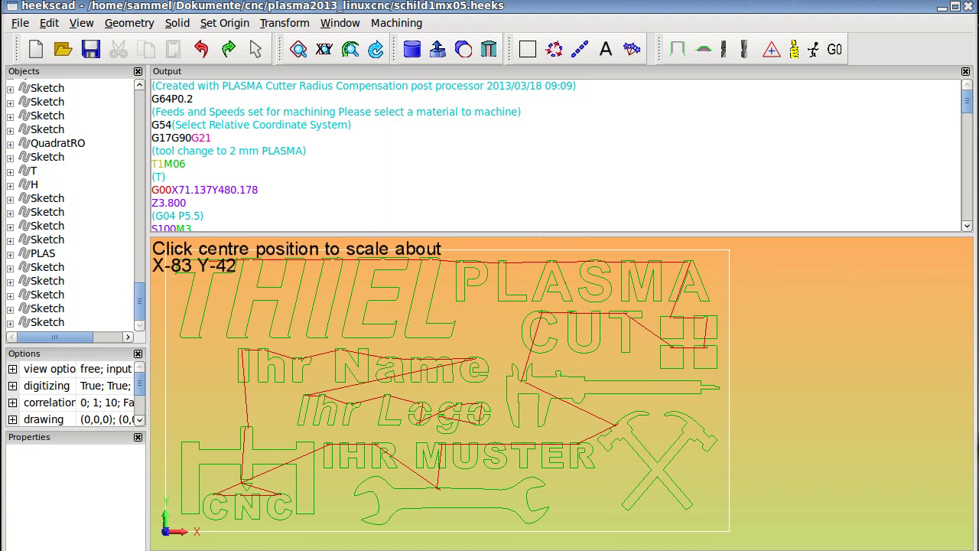
left_click_drag(75, 547, 73, 459)
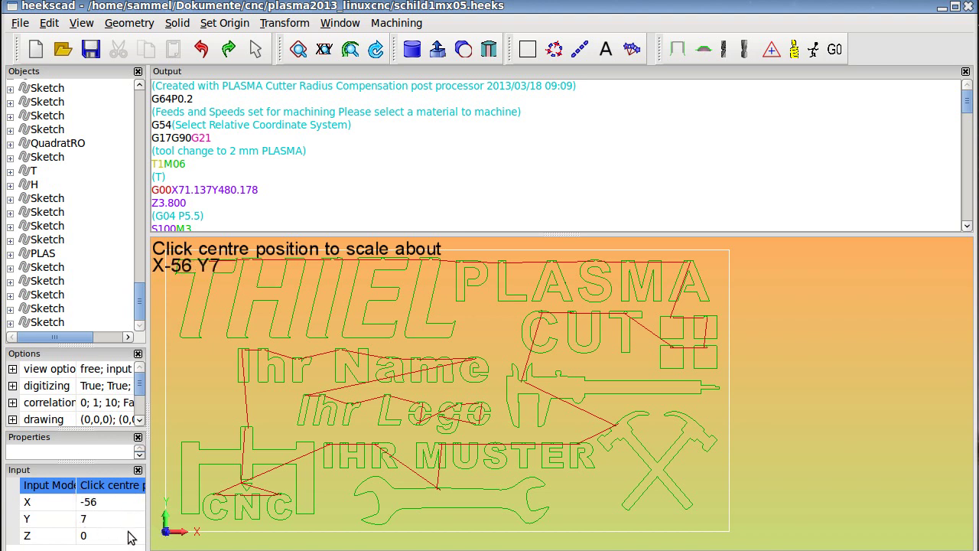
left_click(168, 533)
type("0.")
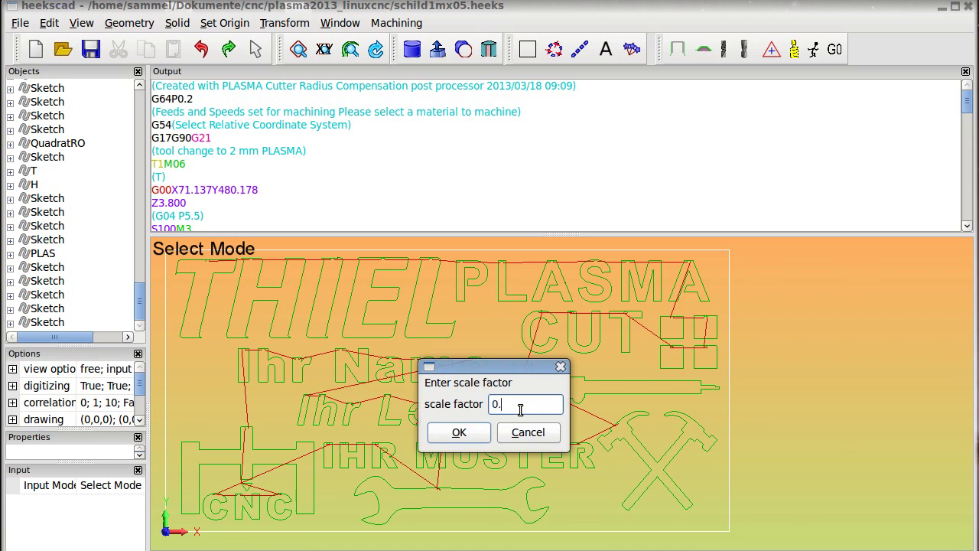
type("8")
key("BackSpace")
type("9")
left_click(451, 433)
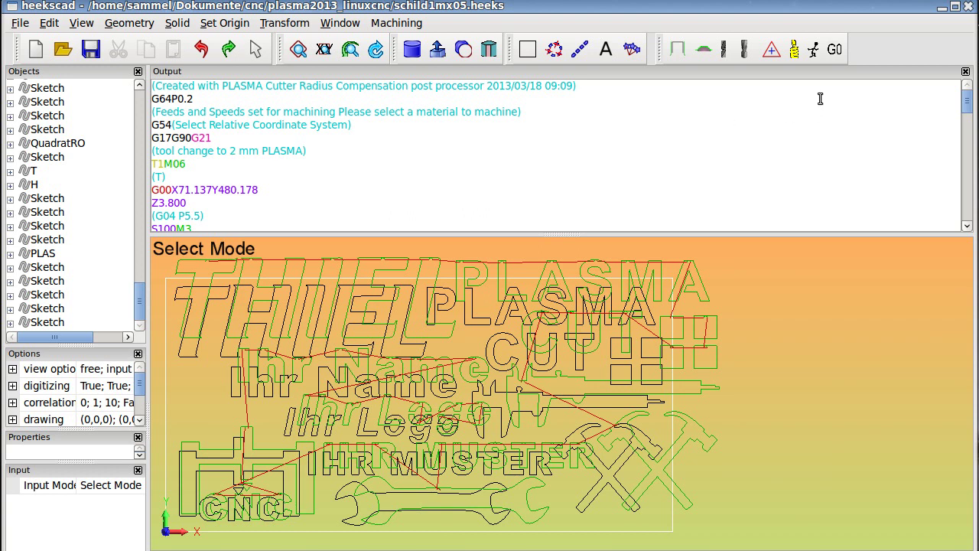
Post-process to regenerate the G-code along the scaled sign contours
left_click(834, 49)
left_click(840, 49)
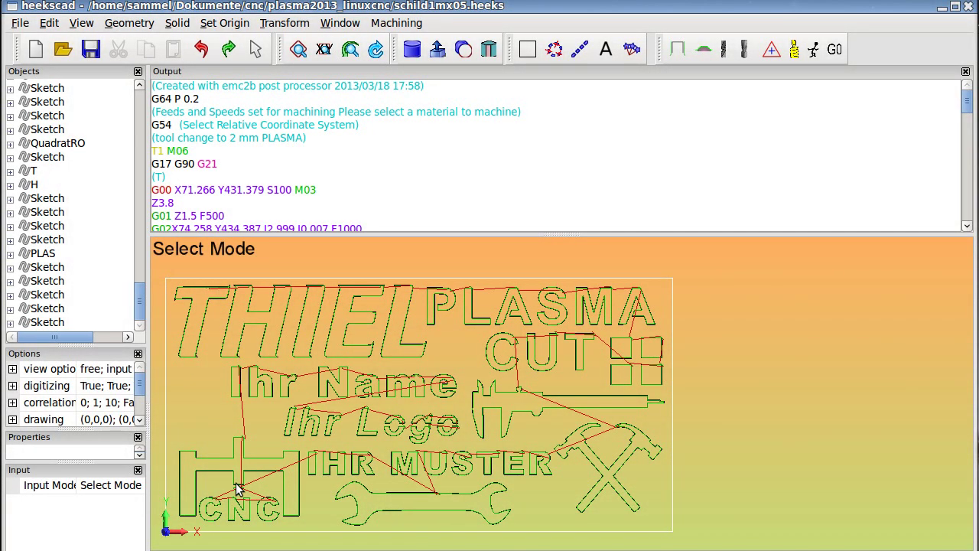
Zoom in on the view to check the regenerated toolpaths
scroll(236, 483, "down", 3)
scroll(235, 482, "up", 3)
scroll(428, 343, "up", 3)
scroll(429, 343, "up", 3)
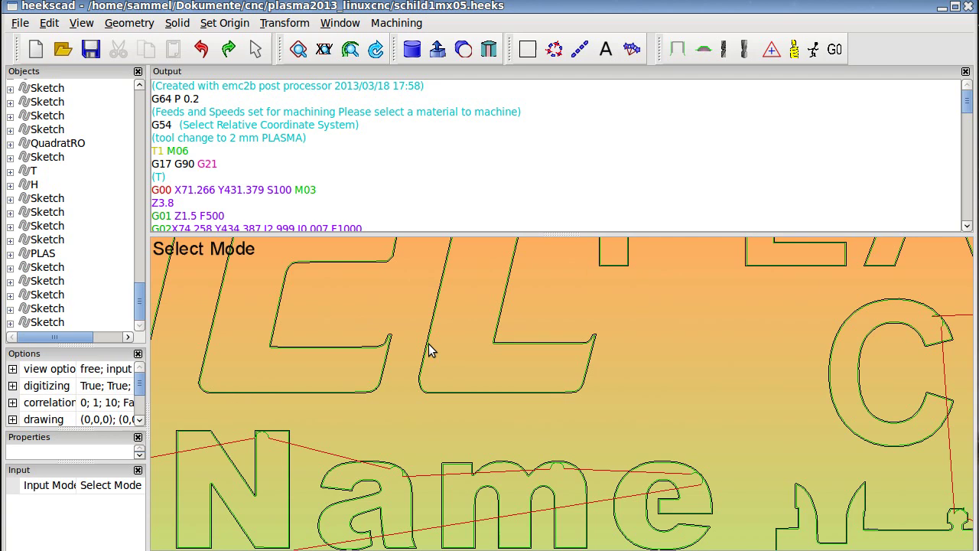
scroll(429, 343, "up", 2)
scroll(464, 375, "up", 2)
scroll(464, 392, "down", 1)
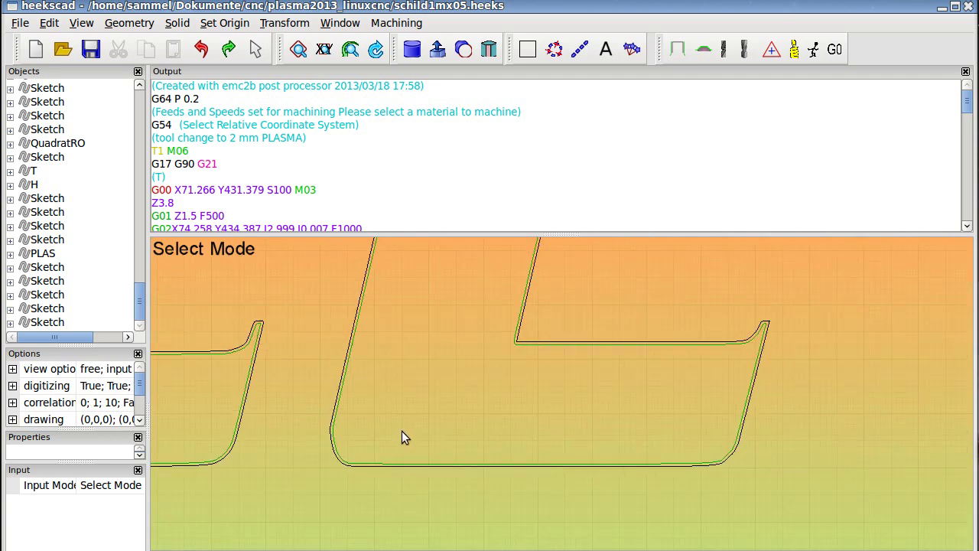
scroll(401, 430, "up", 1)
scroll(414, 439, "up", 1)
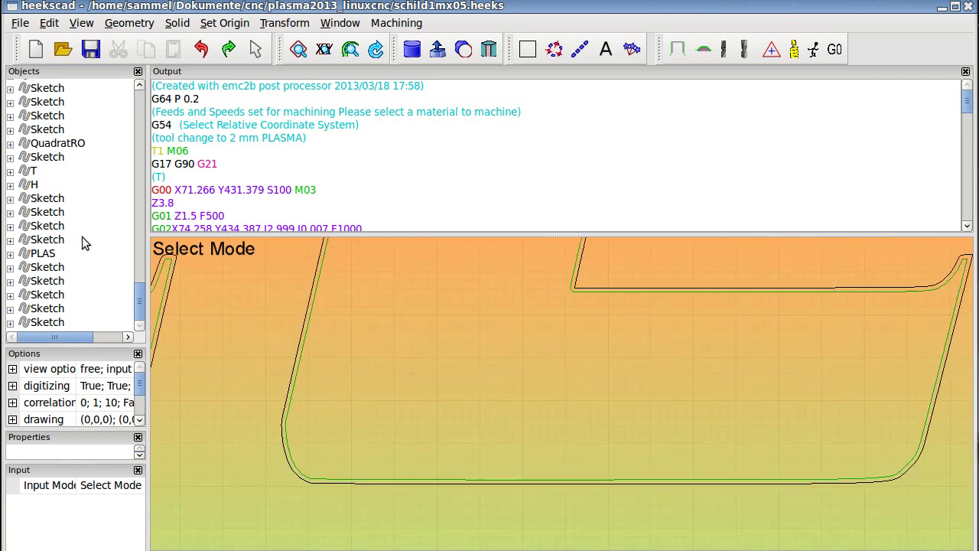
left_click_drag(141, 289, 133, 89)
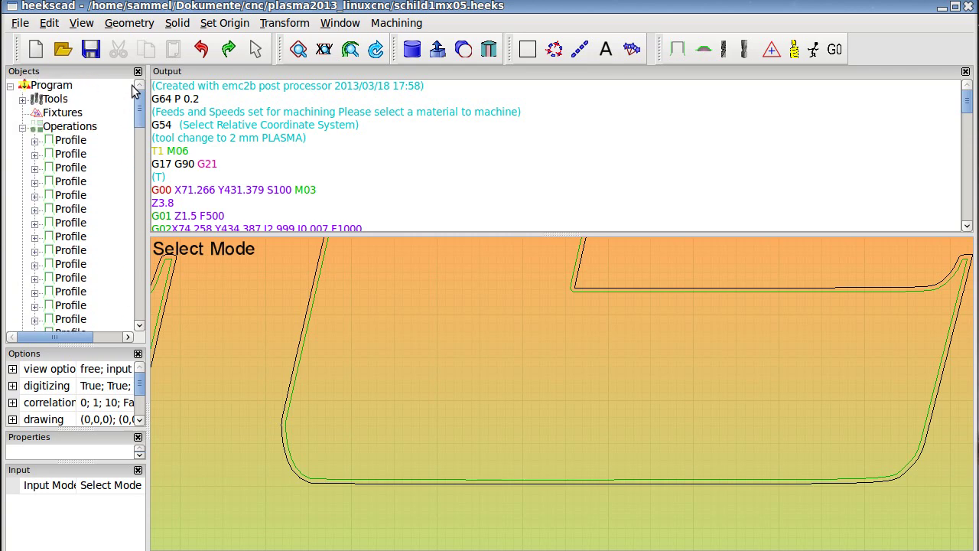
Set the Program's machine property to PLASMA Controller
left_click(67, 87)
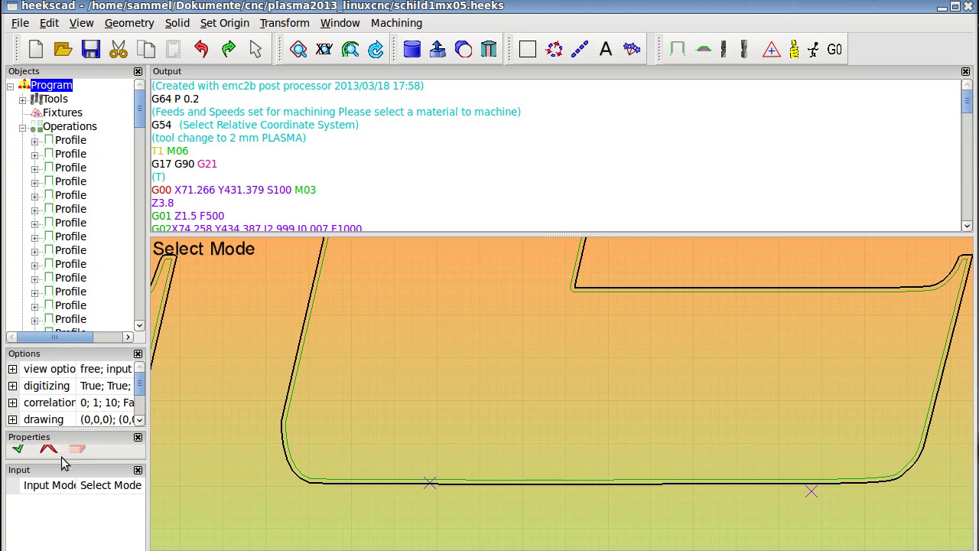
left_click_drag(67, 459, 67, 547)
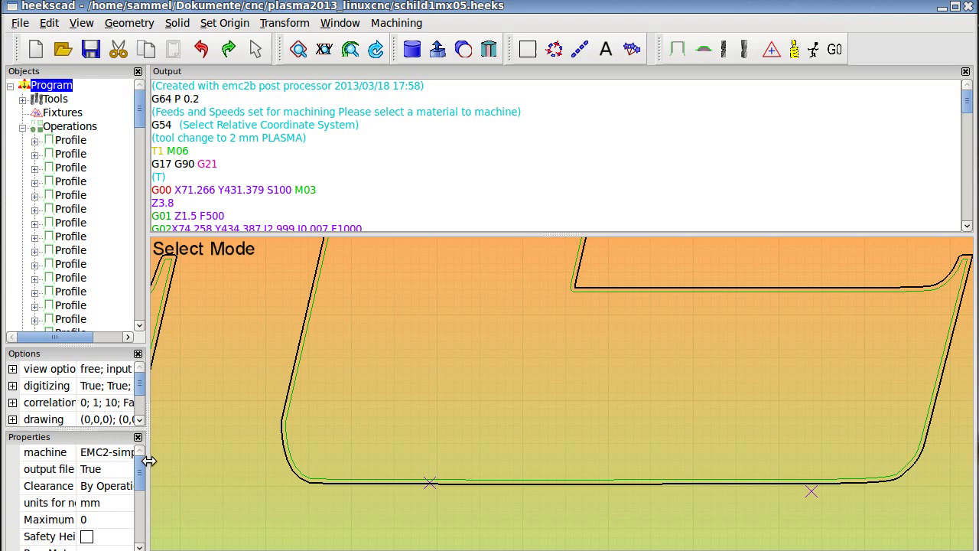
left_click_drag(280, 450, 283, 450)
left_click(227, 452)
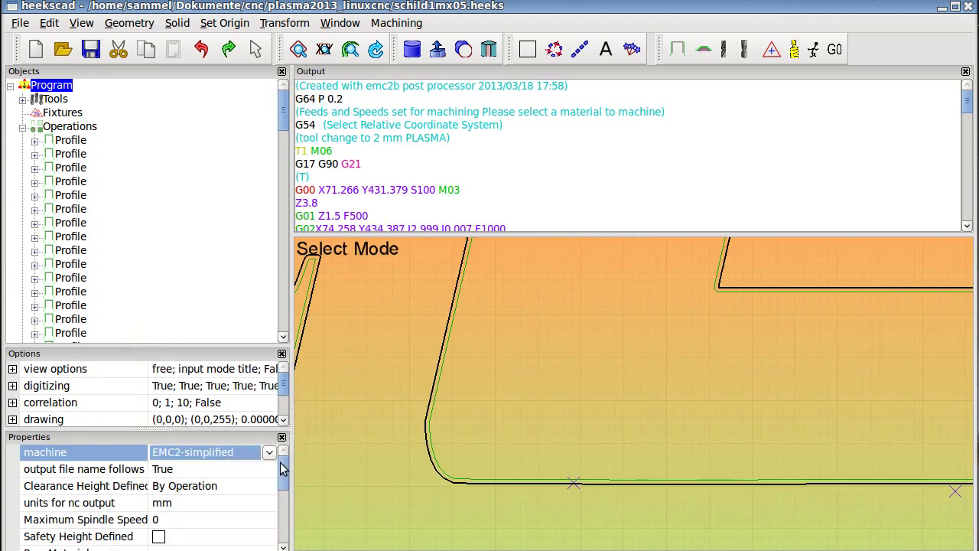
left_click(268, 454)
left_click(208, 469)
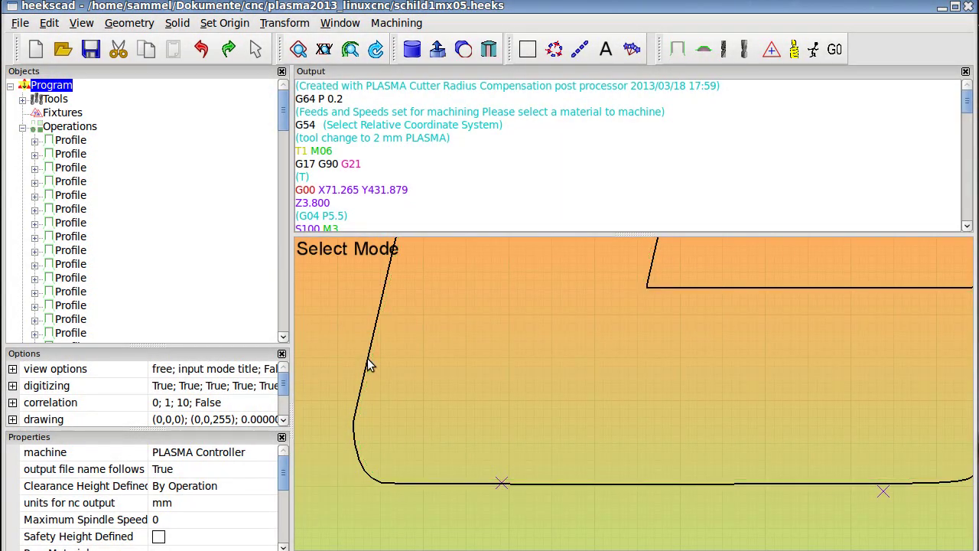
Add a Script Operation under Operations and enter the plasma_m66() script
scroll(360, 176, "down", 1)
scroll(367, 187, "down", 1)
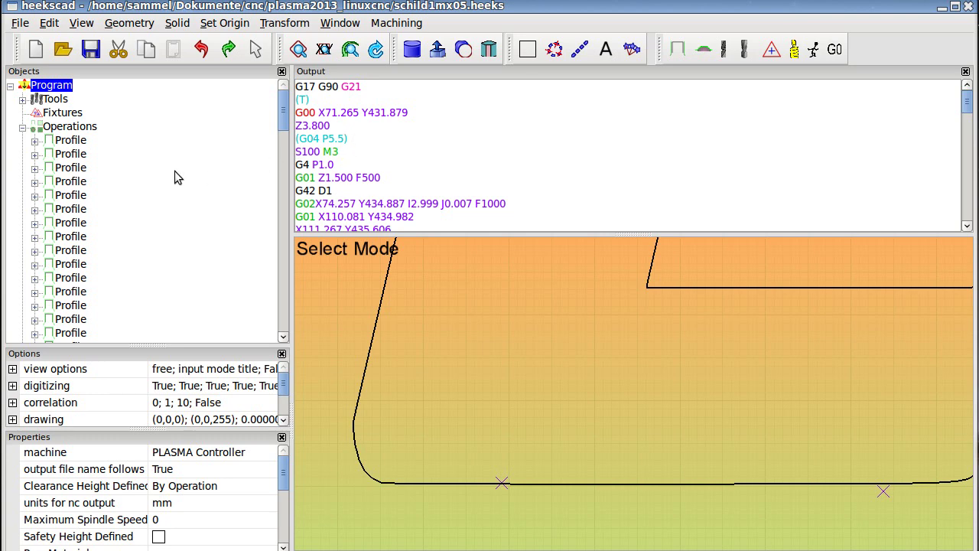
left_click(78, 126)
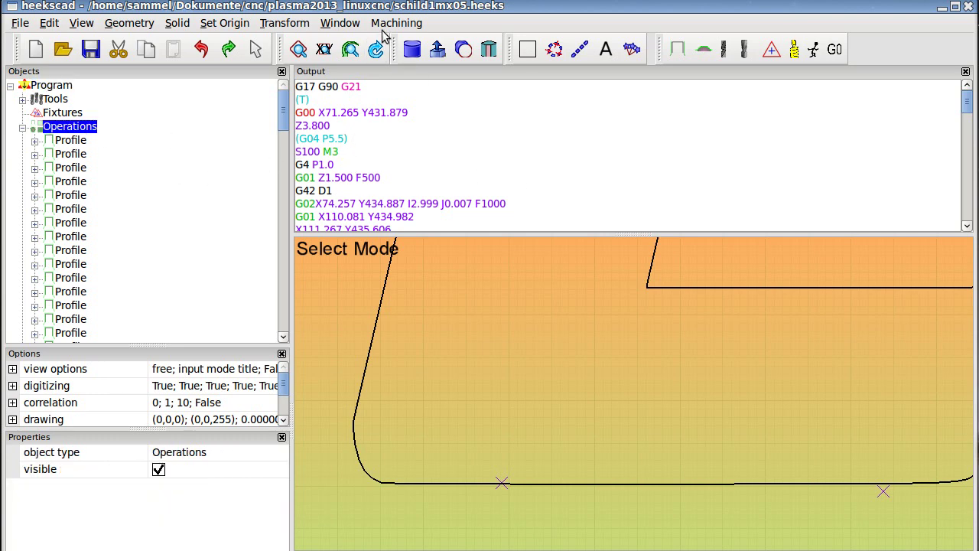
left_click(390, 23)
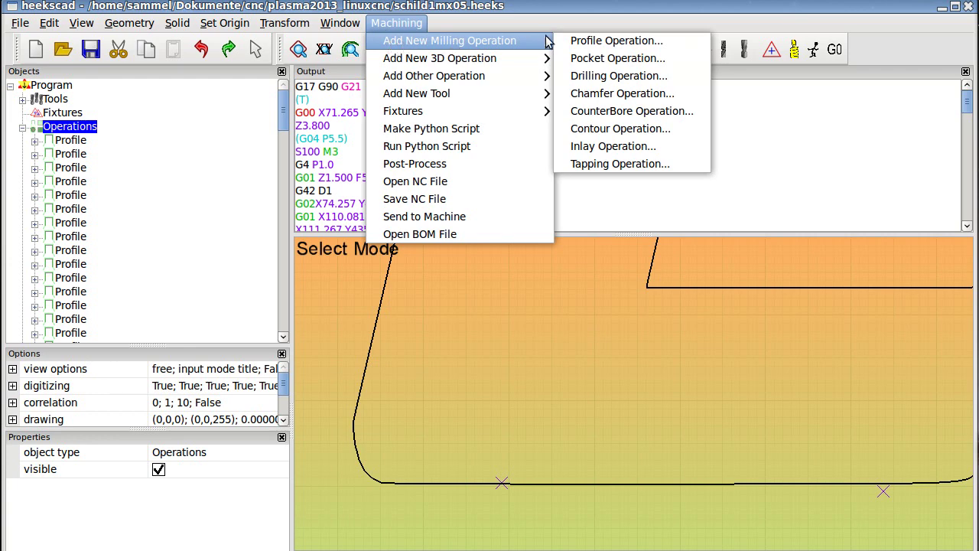
mouse_move(434, 76)
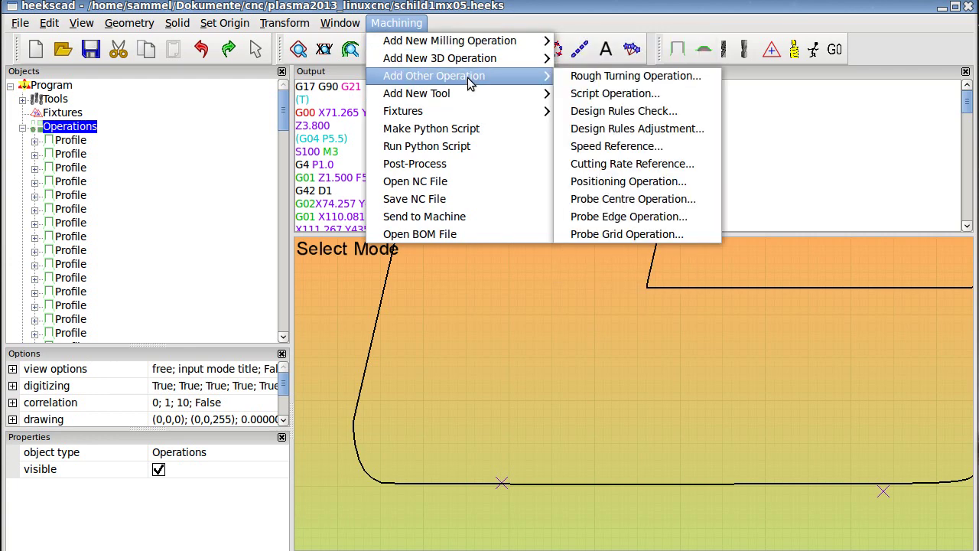
left_click(617, 94)
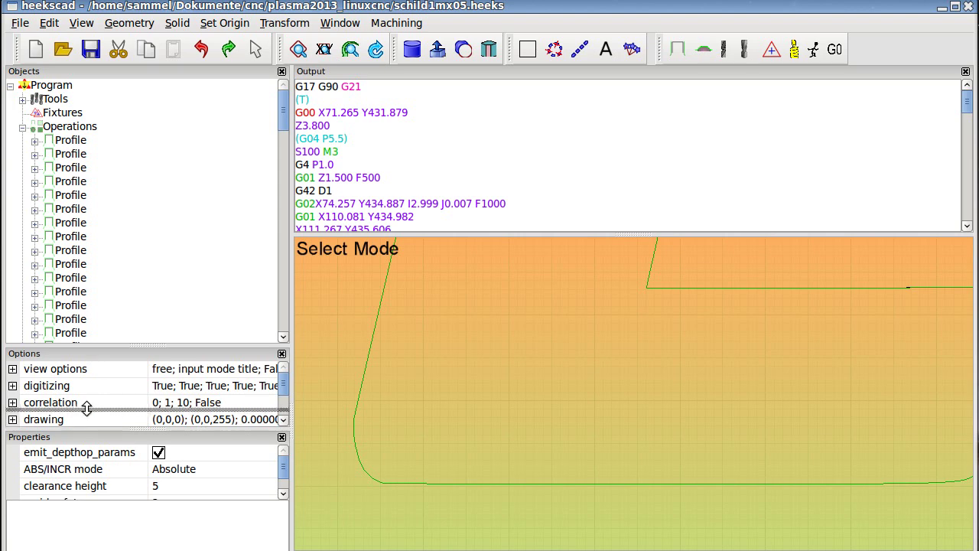
left_click_drag(77, 428, 80, 408)
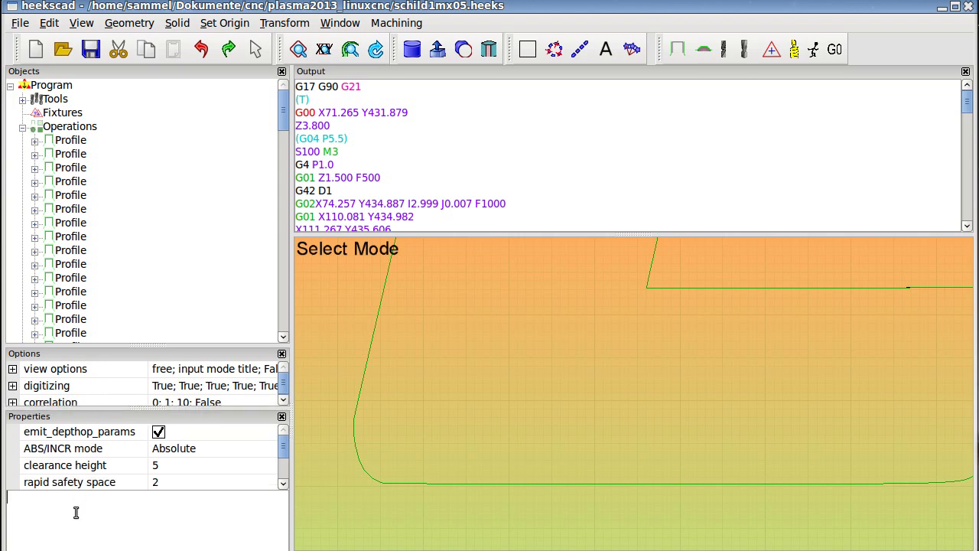
type("plasma")
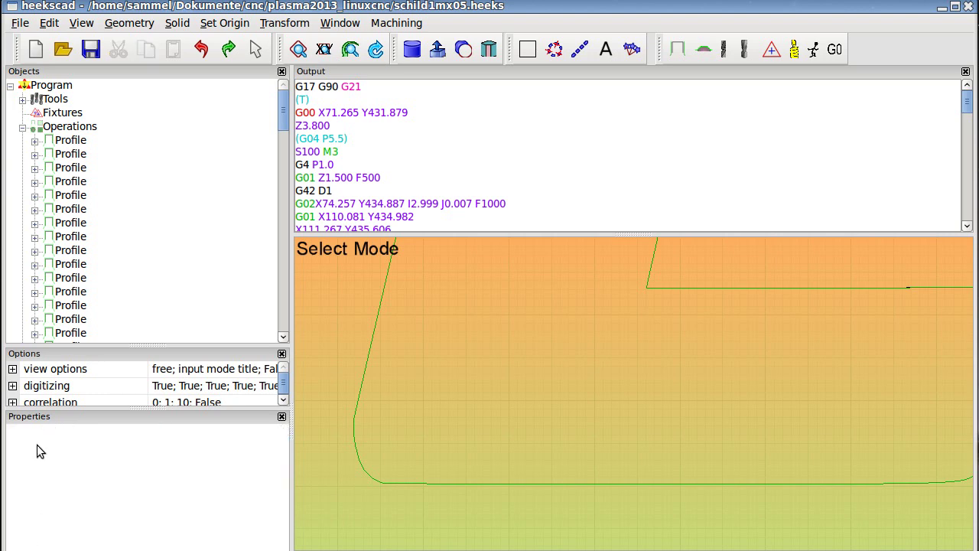
Drag ScriptOp in the Objects tree to sit directly under Operations, above the first Profile
scroll(125, 291, "down", 4)
scroll(131, 304, "down", 4)
scroll(131, 304, "down", 3)
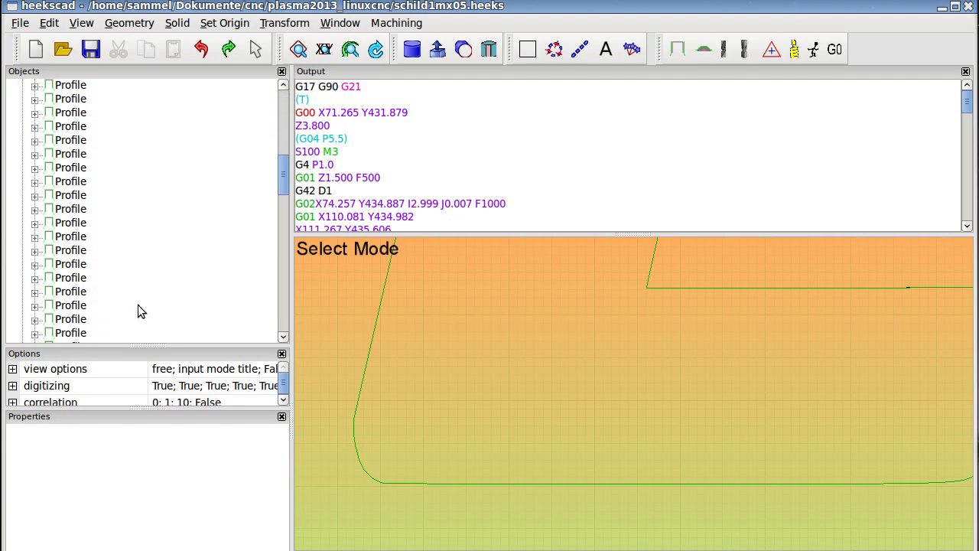
scroll(137, 304, "down", 3)
left_click_drag(76, 213, 87, 88)
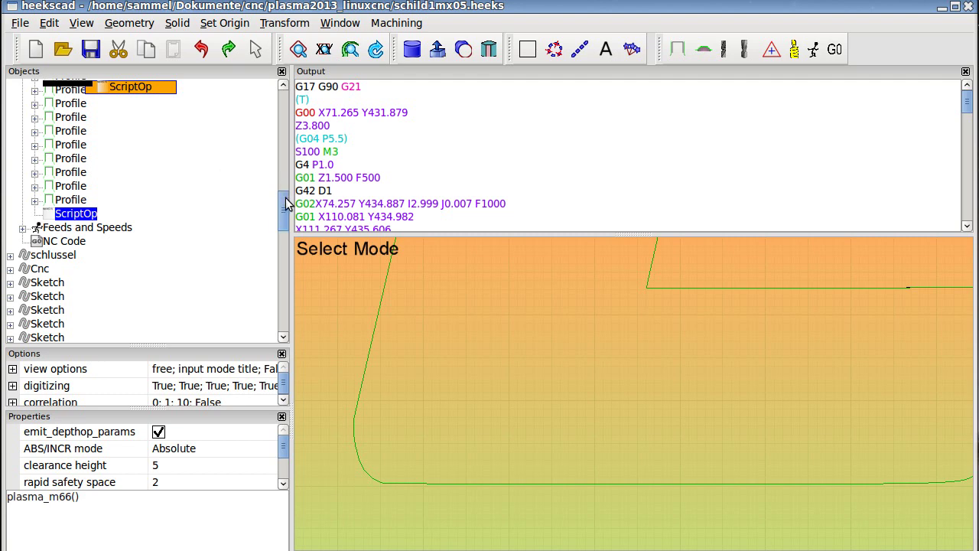
mouse_move(281, 220)
left_mouse_down()
mouse_move(85, 81)
mouse_move(86, 89)
left_mouse_up()
scroll(283, 215, "up", 2)
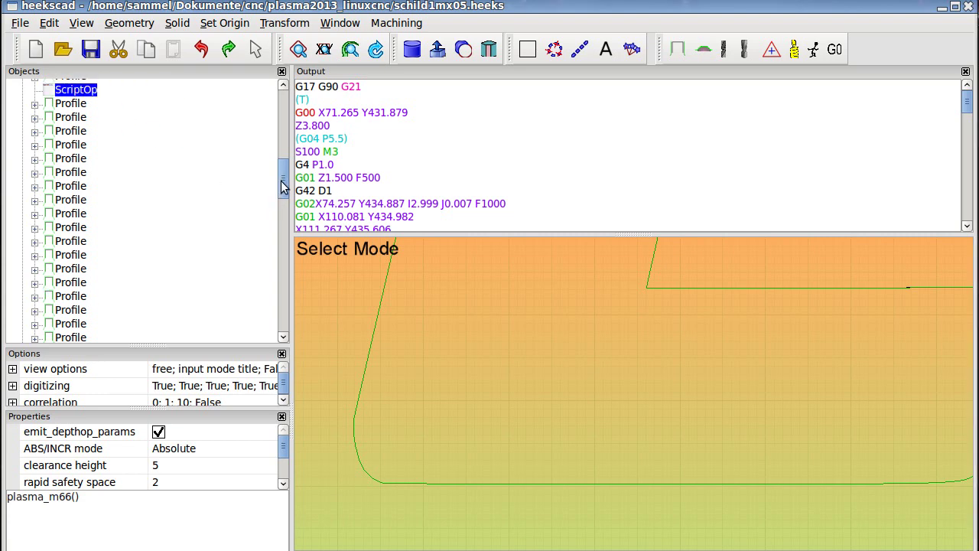
left_click_drag(283, 187, 281, 153)
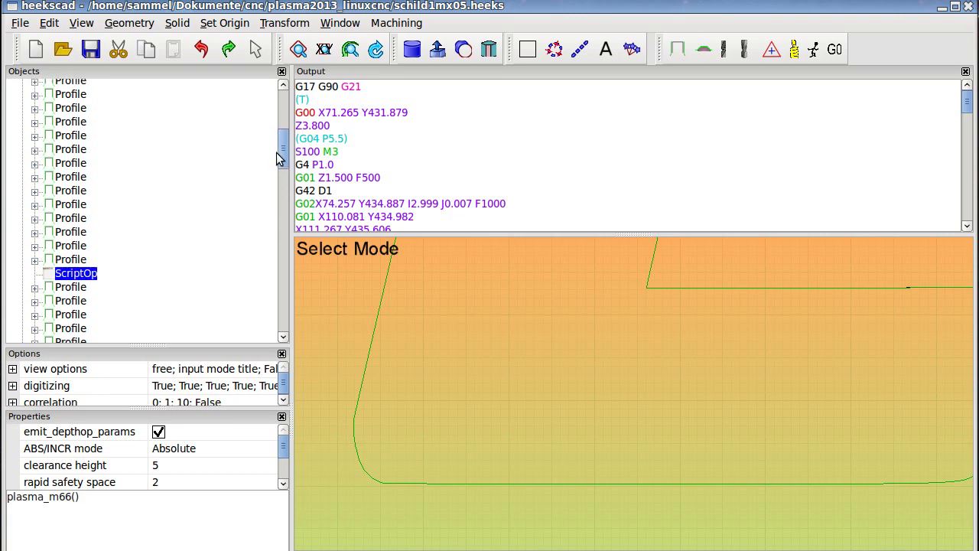
mouse_move(86, 273)
left_mouse_down()
mouse_move(87, 252)
mouse_move(281, 166)
left_mouse_up()
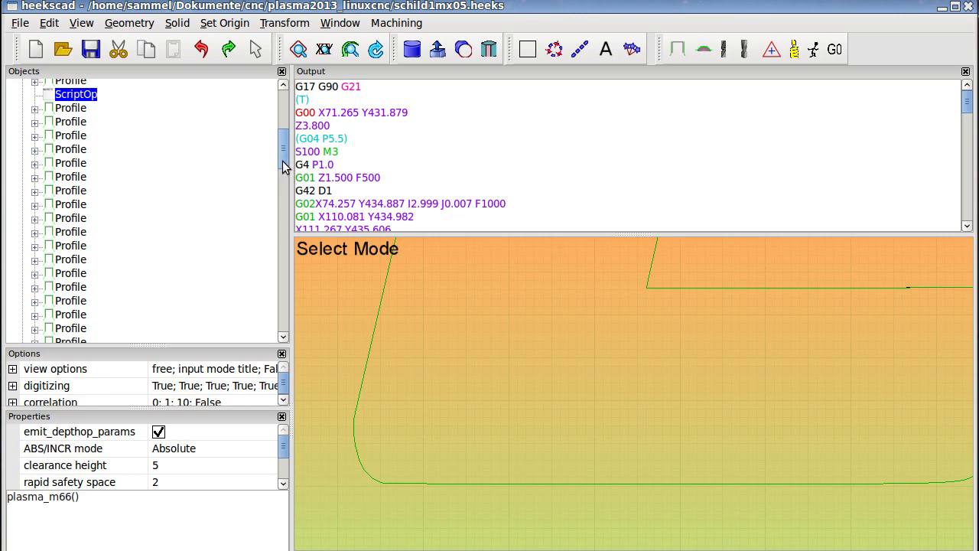
left_click_drag(282, 166, 277, 127)
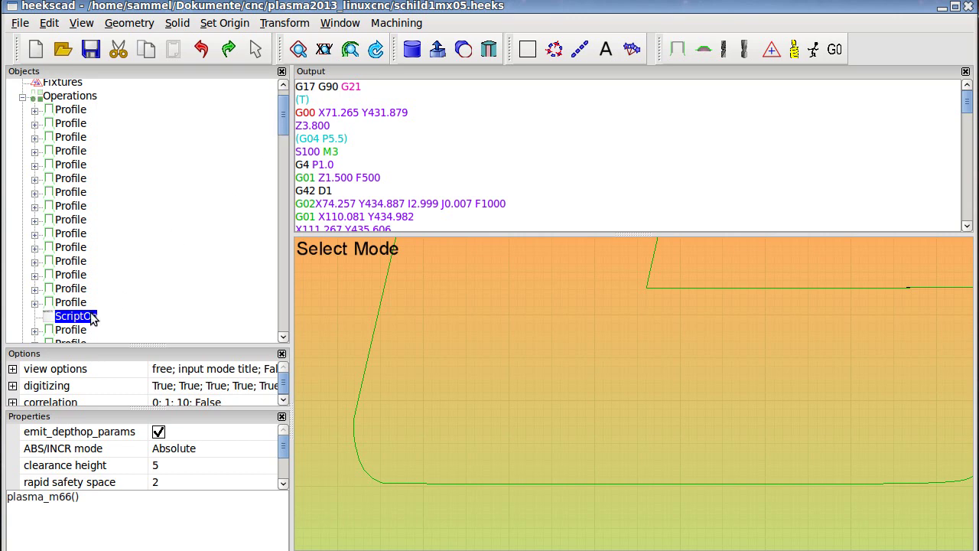
mouse_move(90, 315)
left_mouse_down()
mouse_move(69, 107)
mouse_move(92, 126)
left_mouse_up()
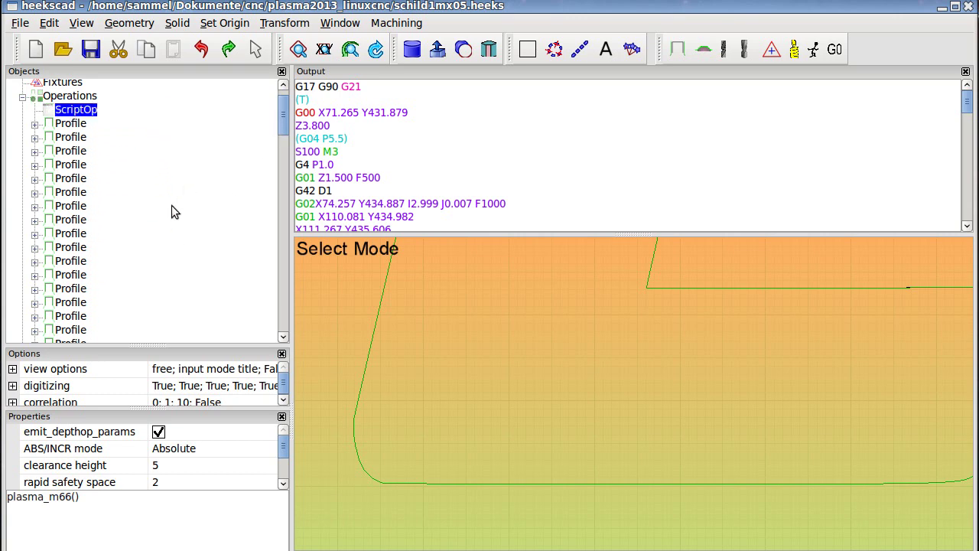
Post-process the G-code again and check the Output for the M66 P0 L3 line
left_click(835, 50)
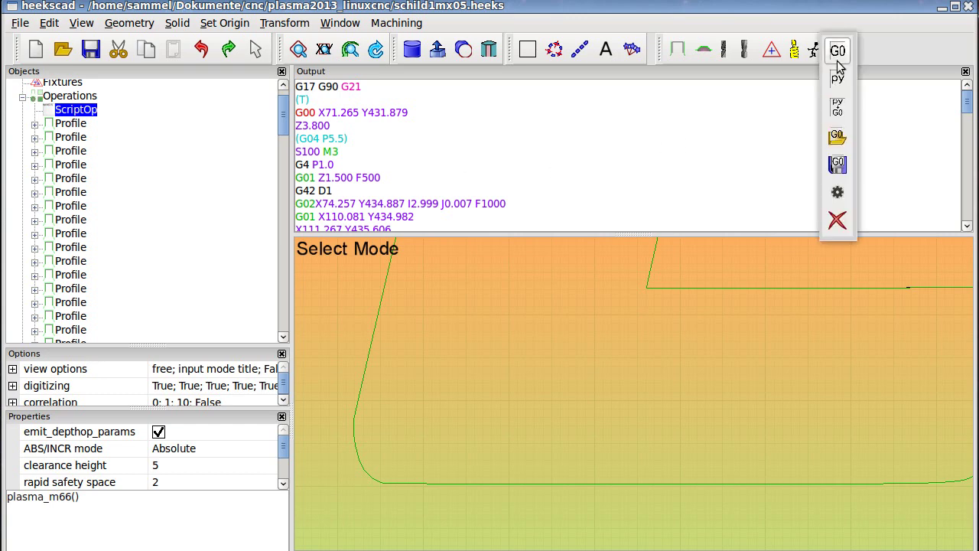
left_click(836, 53)
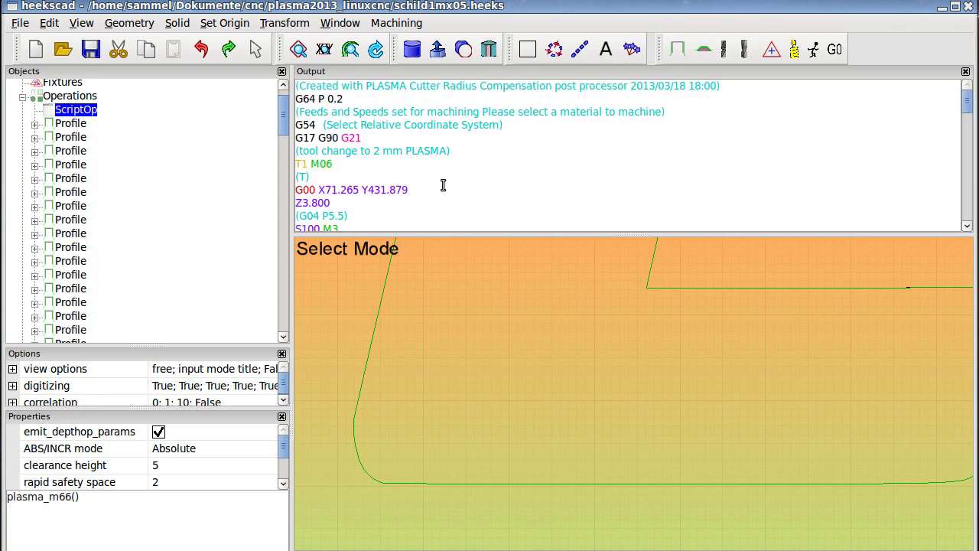
scroll(375, 195, "down", 1)
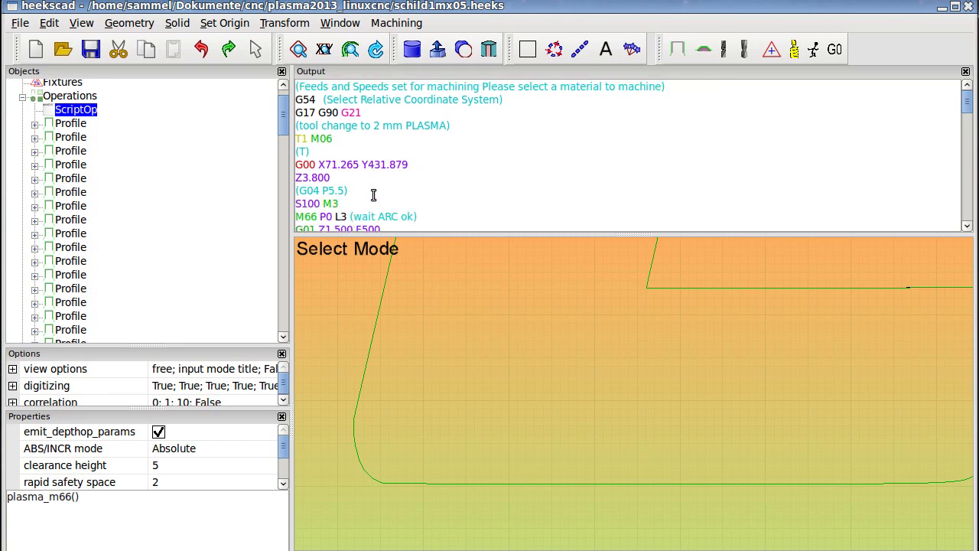
scroll(374, 196, "down", 1)
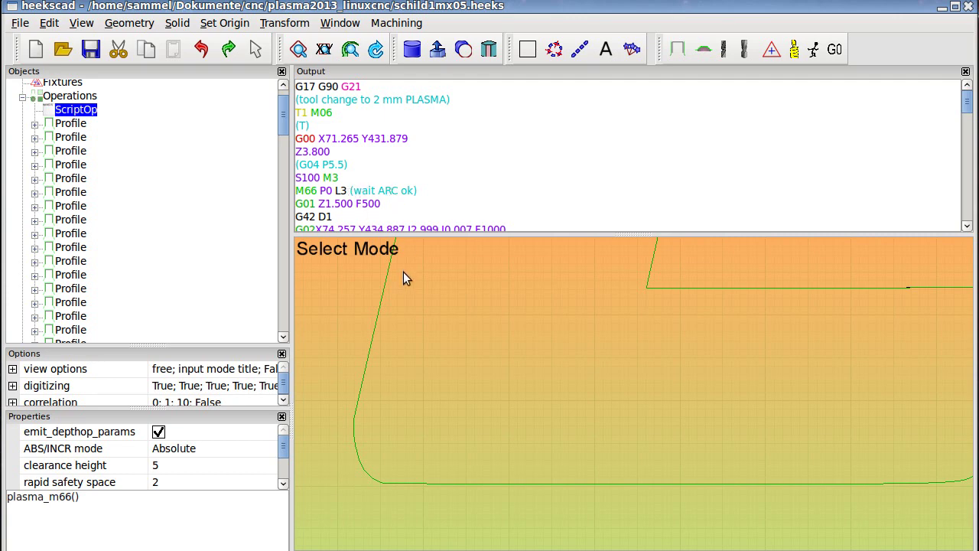
Zoom out and pan so the whole scaled sign and its toolpaths are centred
scroll(377, 318, "down", 2)
scroll(378, 318, "down", 2)
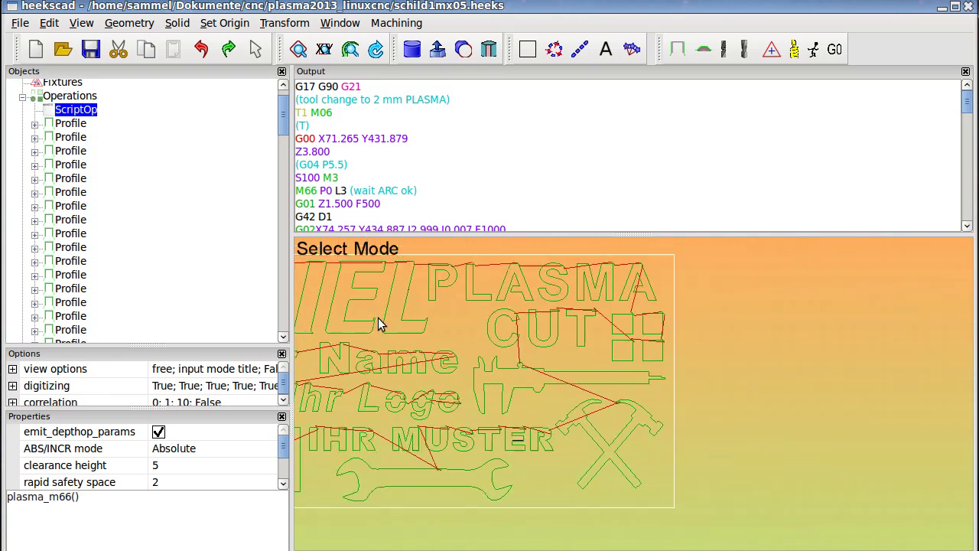
scroll(378, 318, "down", 2)
scroll(378, 318, "up", 1)
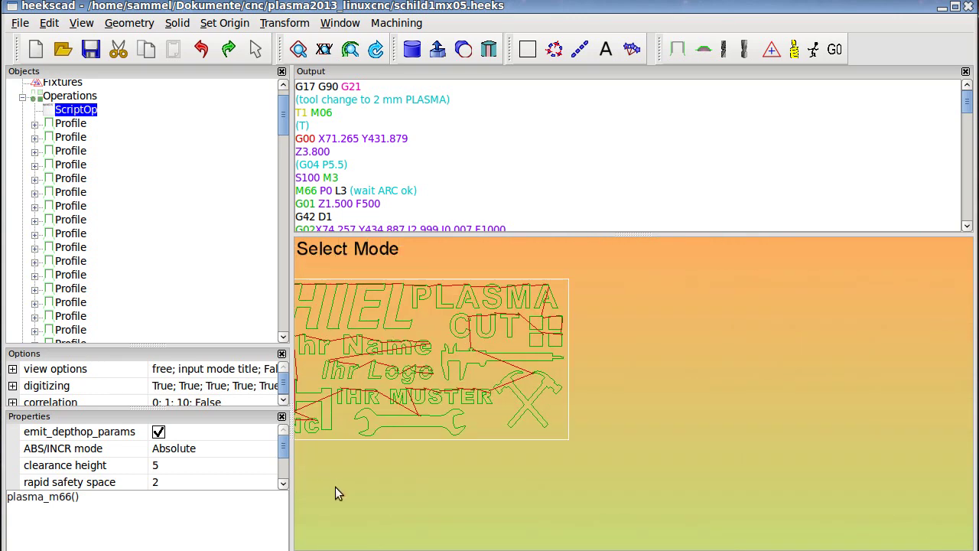
middle_click_drag(392, 478, 494, 479)
scroll(484, 444, "up", 2)
middle_click_drag(484, 444, 483, 511)
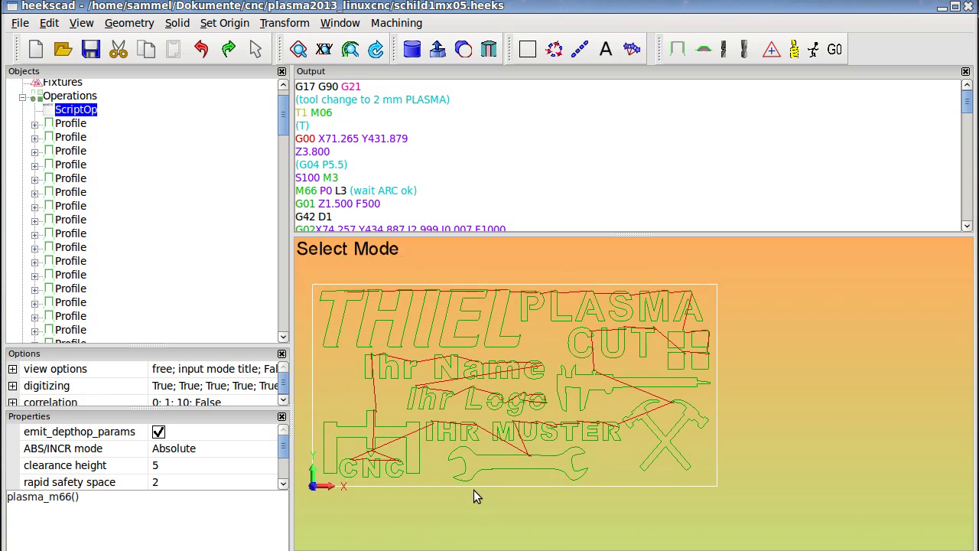